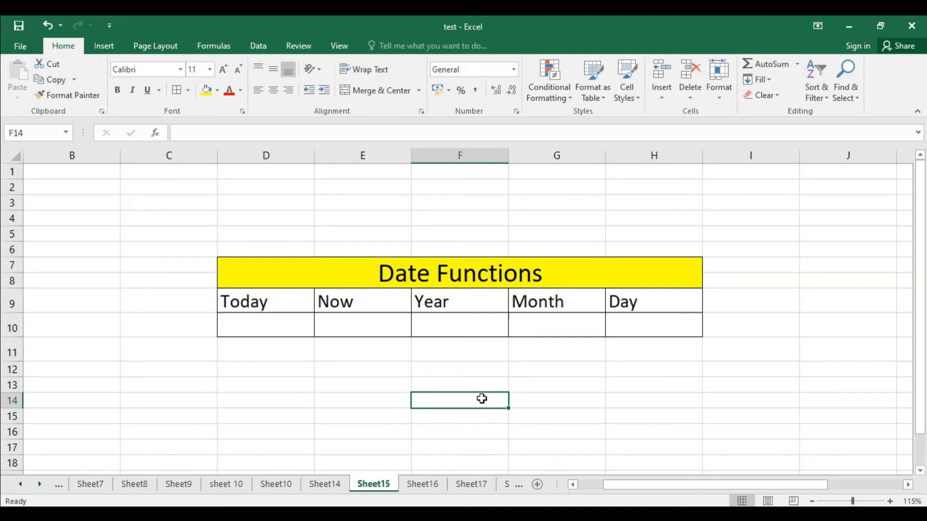
Enter the formula =TODAY() in cell D10 below the Today heading and recheck the formula in the cell.
left_click(263, 323)
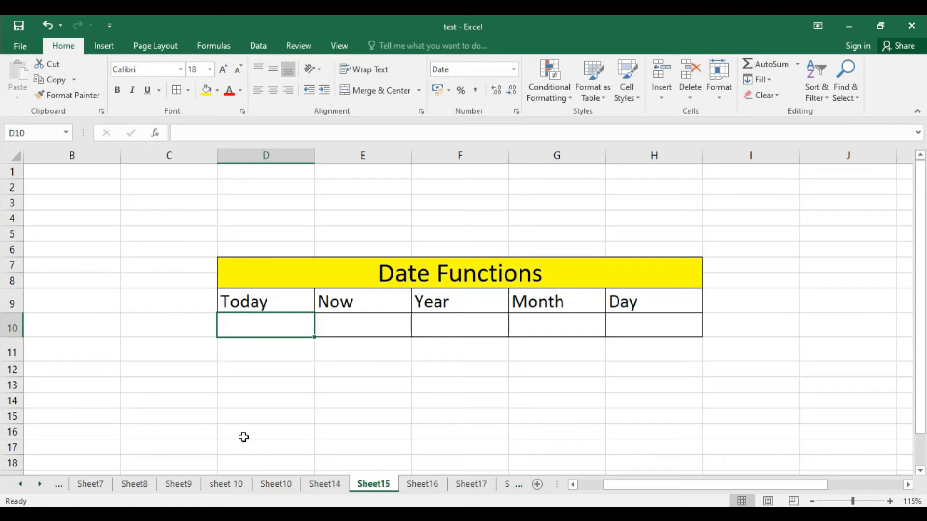
type("=")
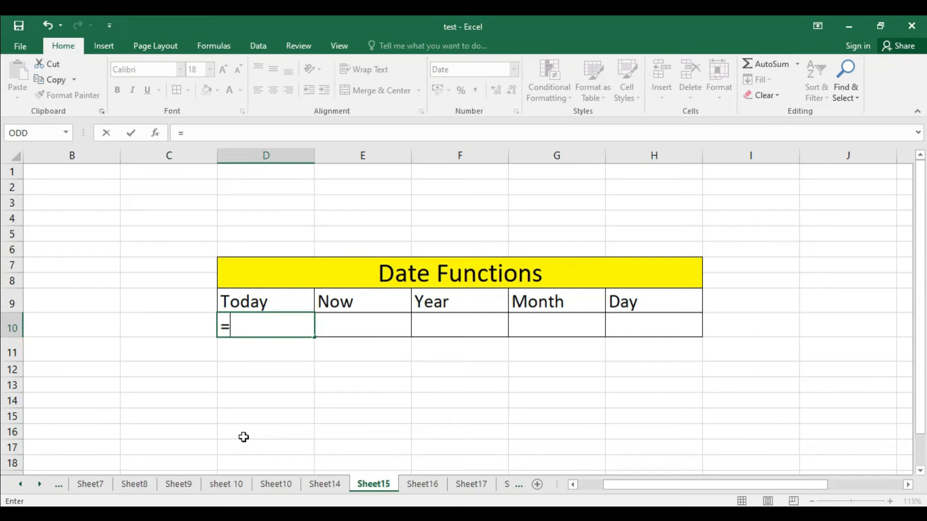
type("today")
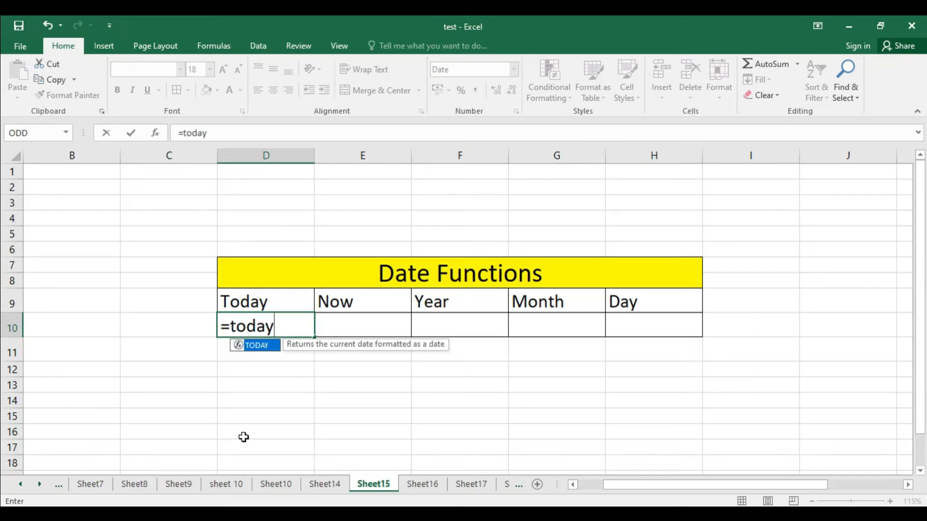
type("(")
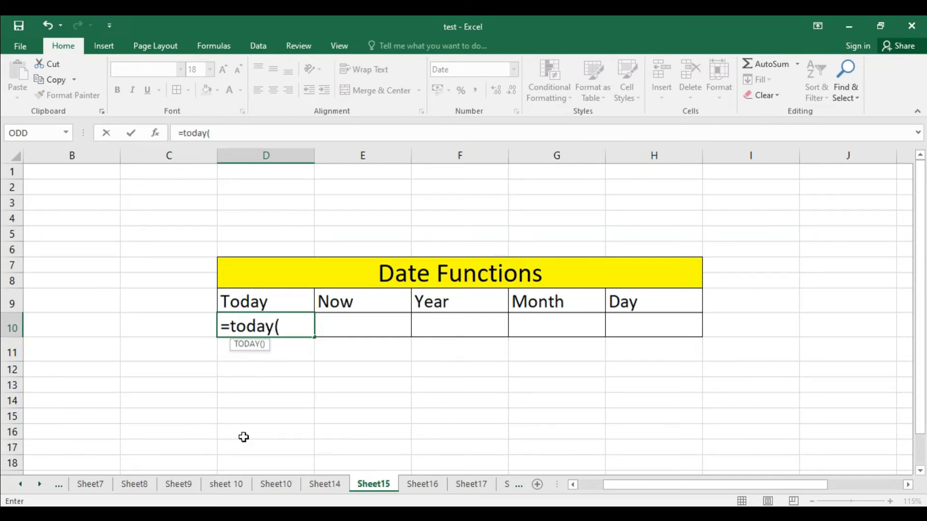
type(")")
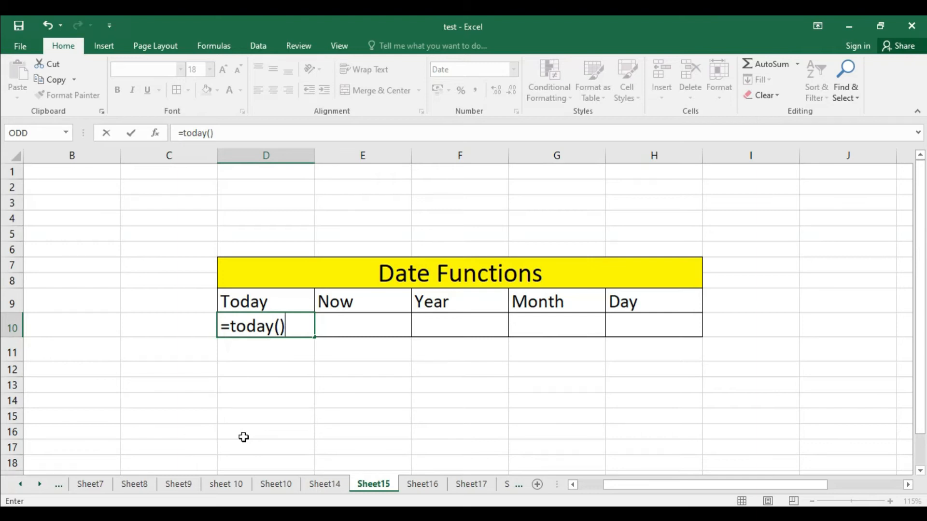
key("Return")
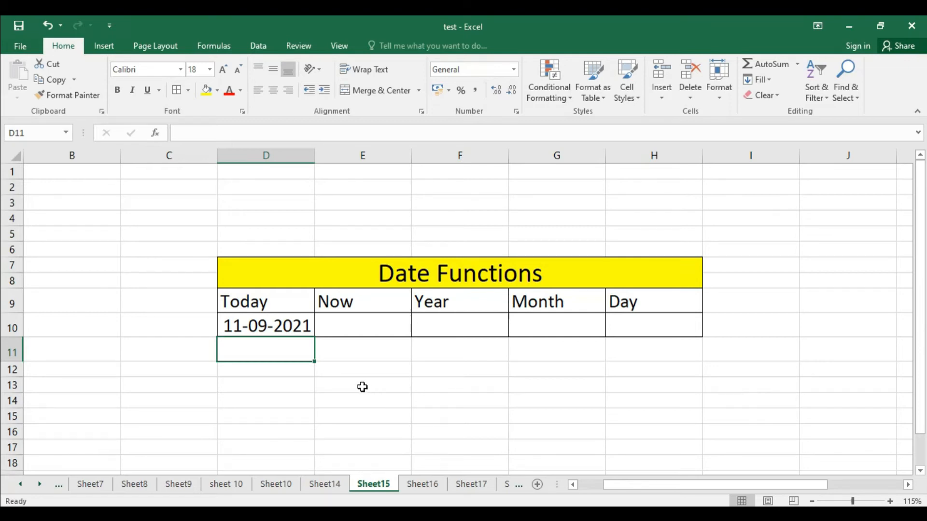
double_click(276, 325)
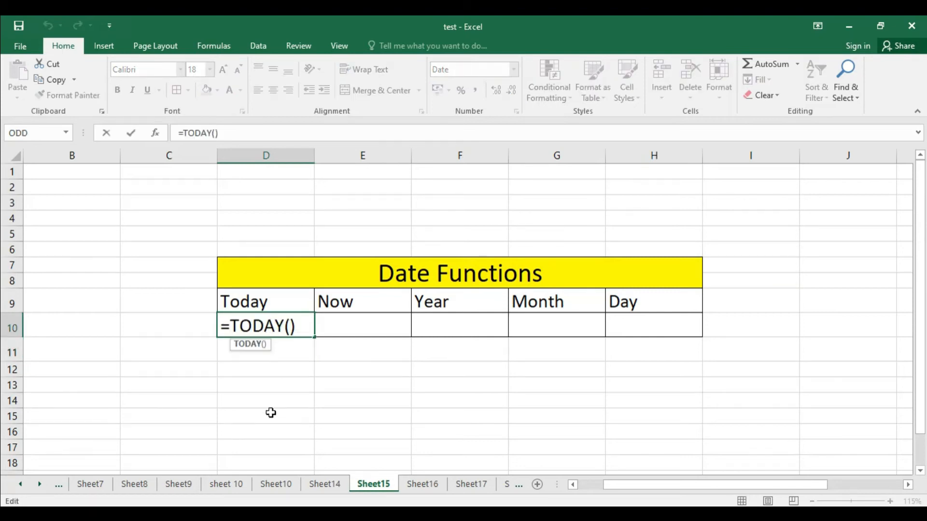
key("Return")
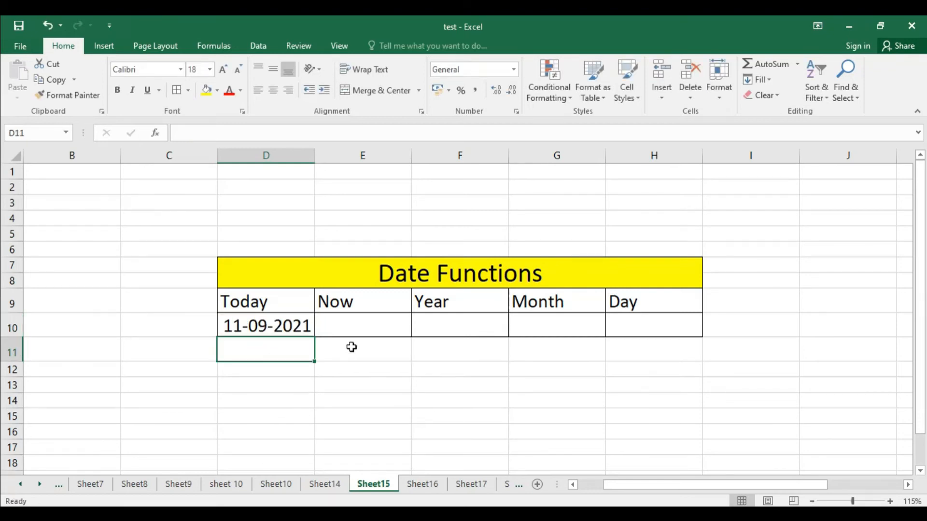
Enter the formula =NOW() in cell E10 below the Now heading and compare it with the Today cell.
left_click(352, 332)
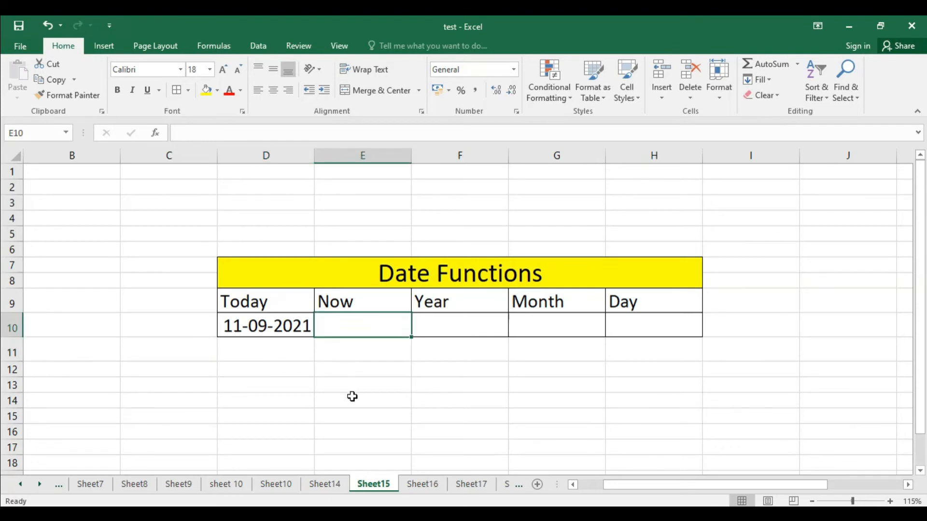
type("=")
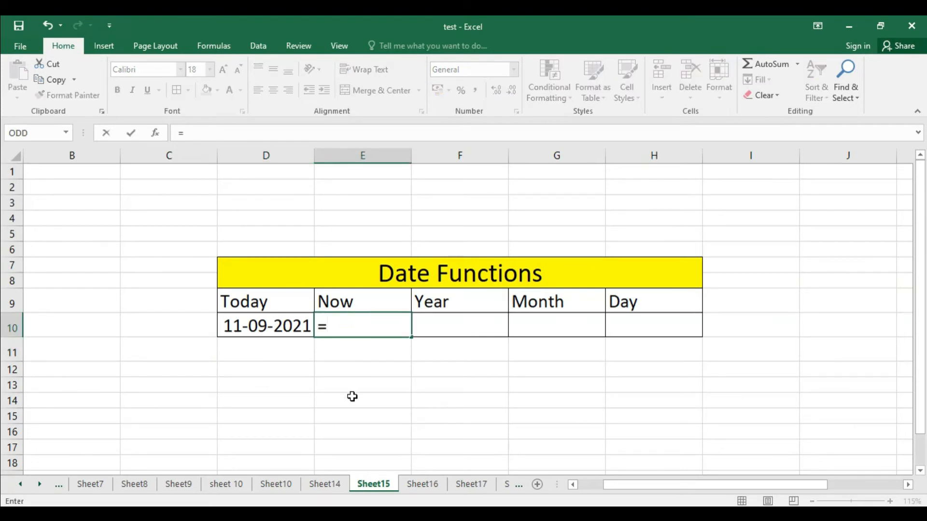
type("now(")
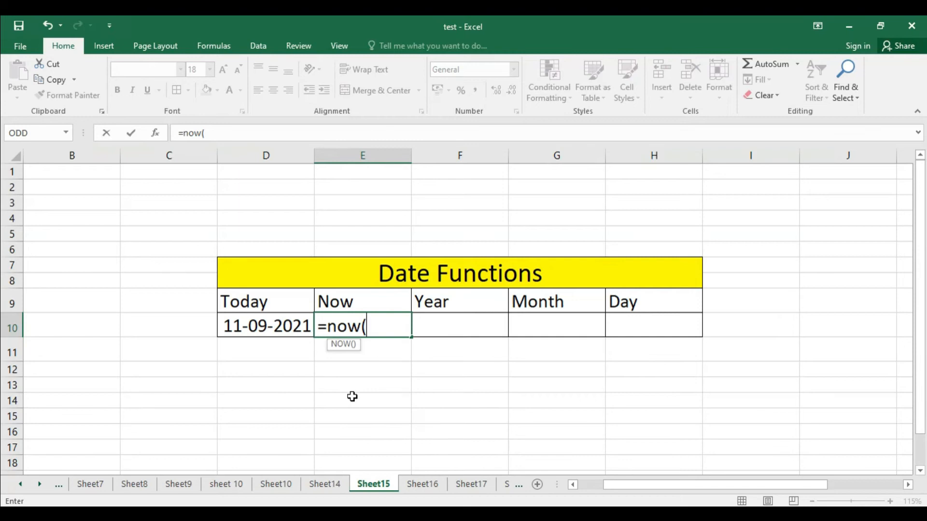
type(")")
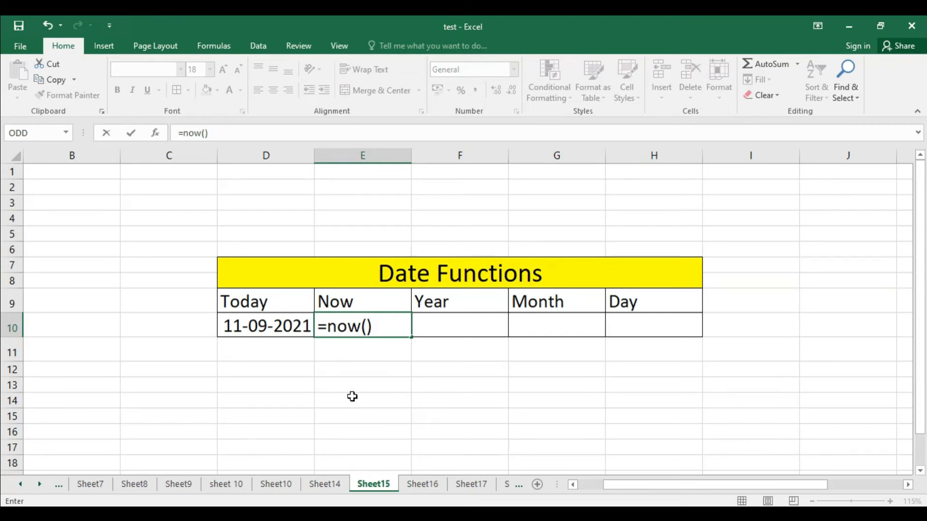
key("Return")
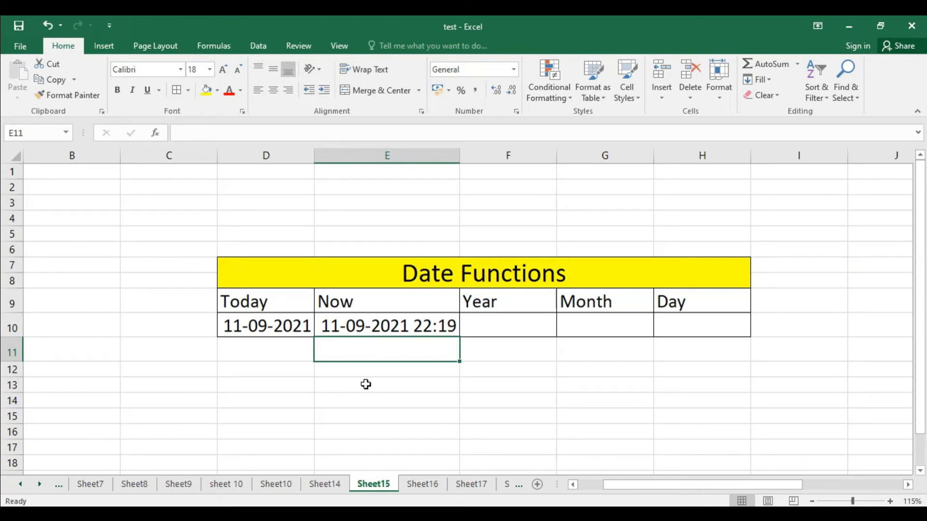
left_click(284, 327)
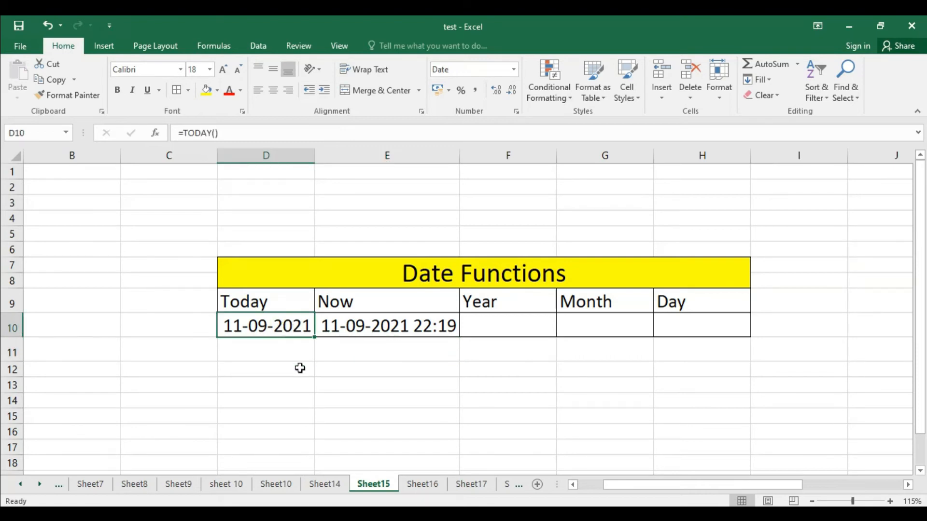
left_click(386, 332)
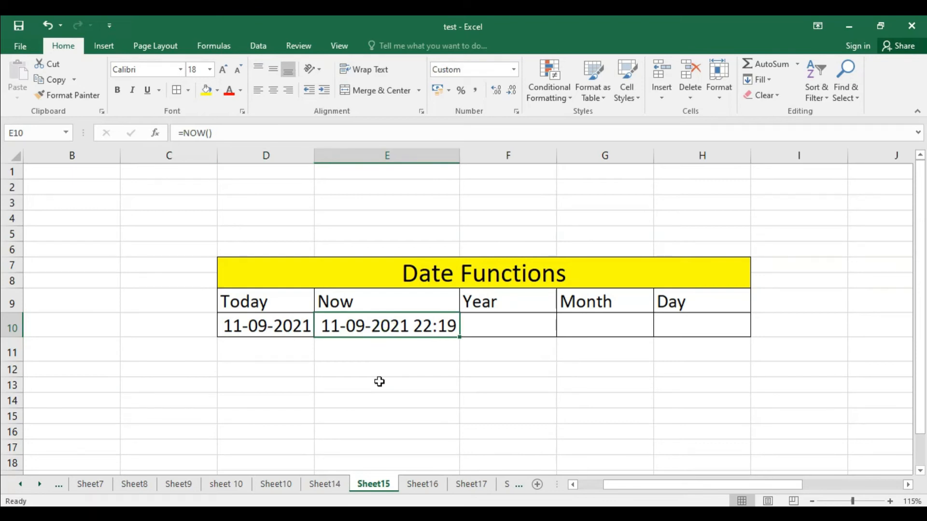
Enter the formula =YEAR(D10) in cell F10 below the Year heading, referencing the Today cell.
left_click(506, 325)
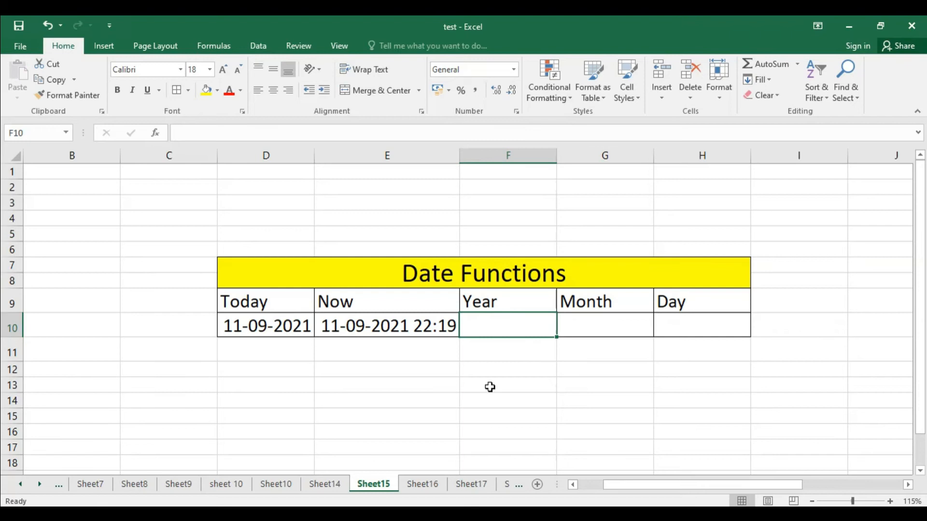
type("=")
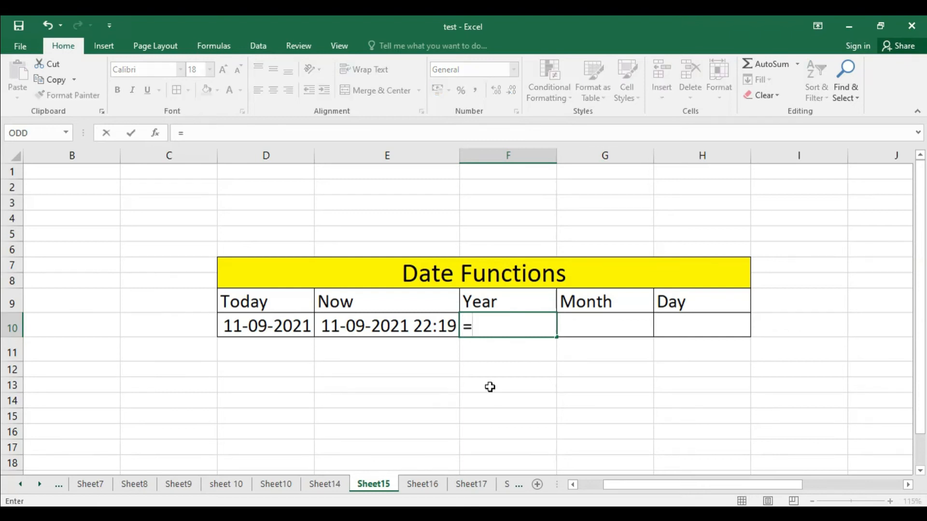
type("year(")
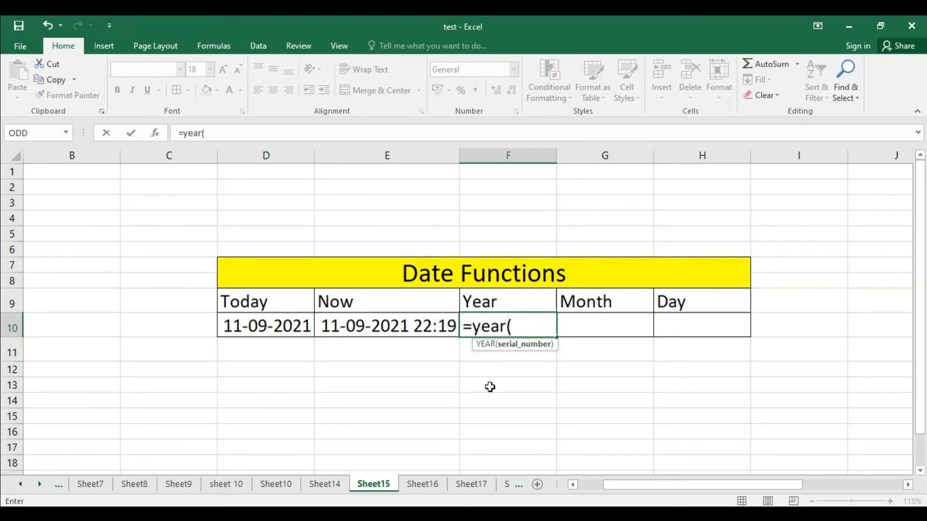
left_click(256, 328)
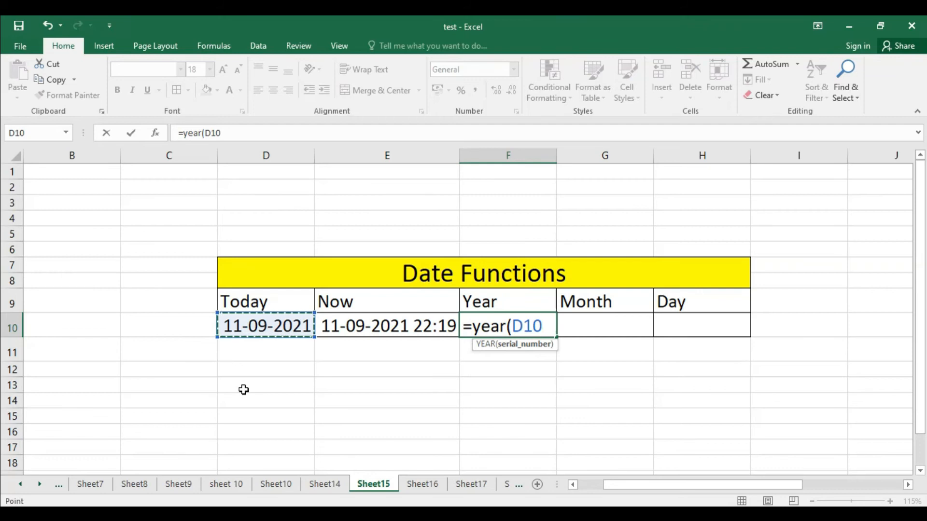
type(")")
key("Return")
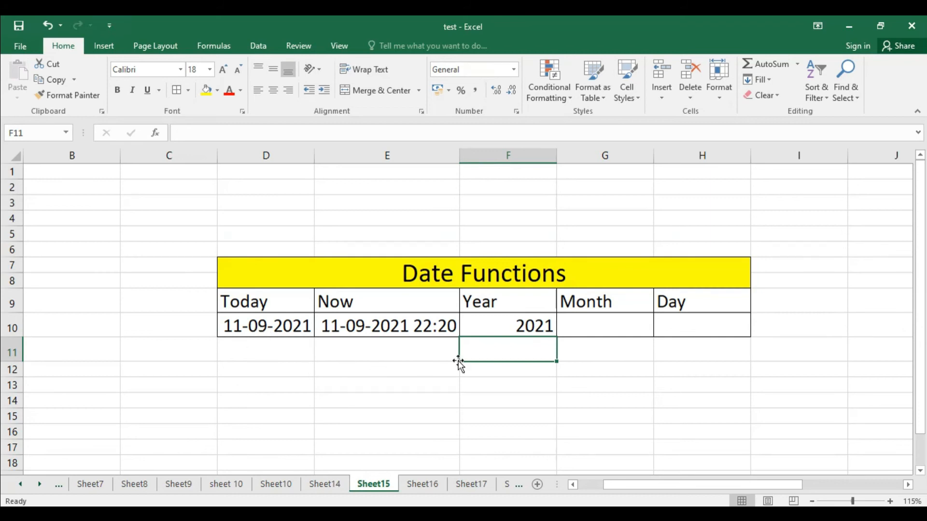
Replace the formula in the Year cell F10 with the nested formula =YEAR(TODAY()).
left_click(502, 328)
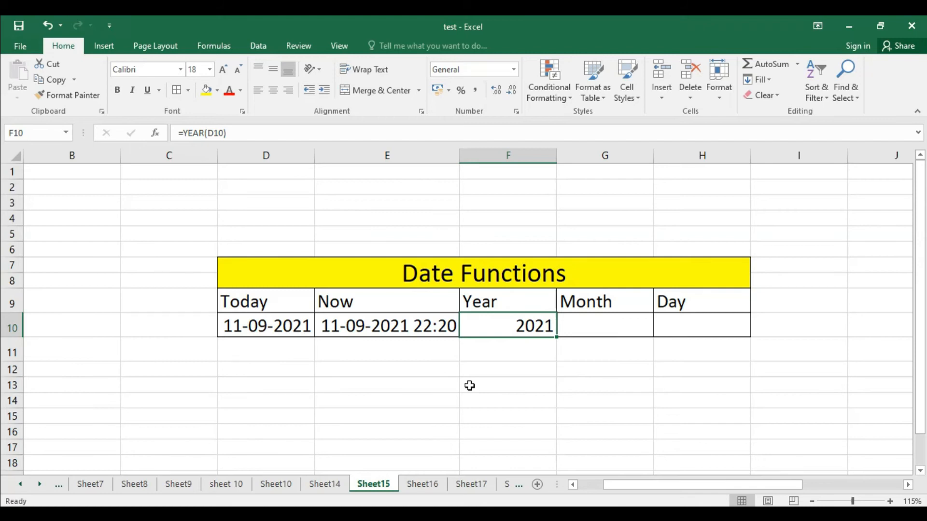
left_click(269, 330)
left_click(522, 328)
type("=")
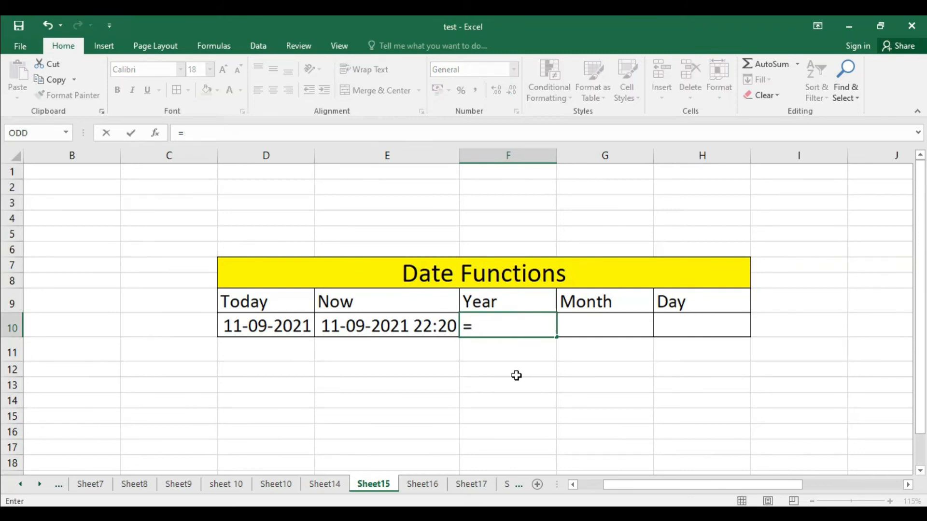
type("year")
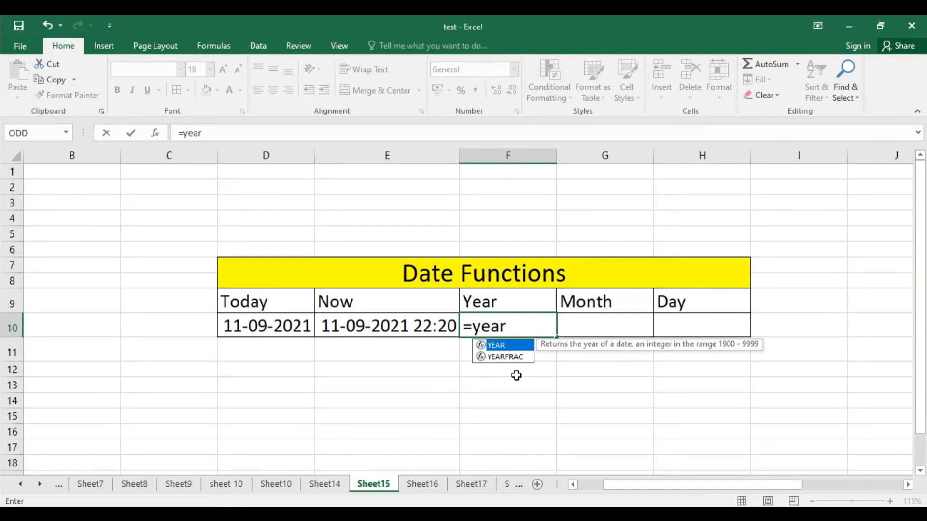
type("(today")
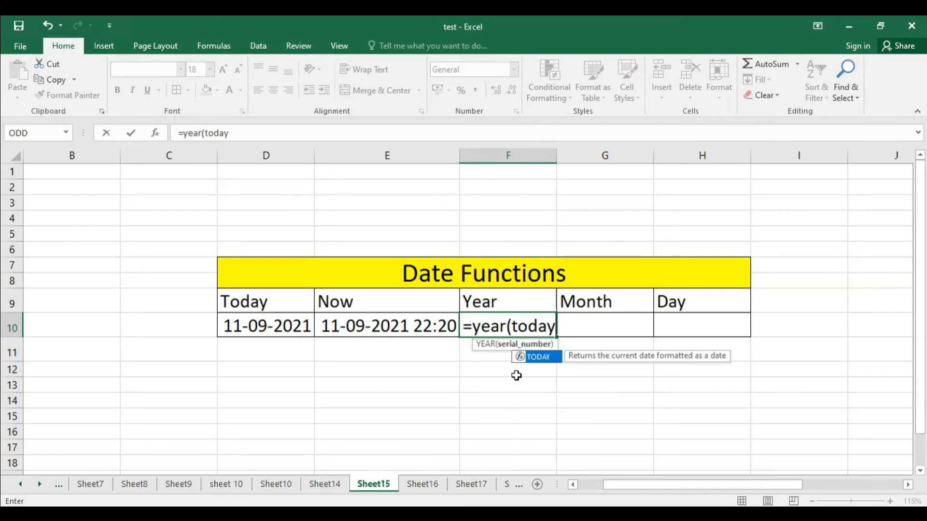
type("()")
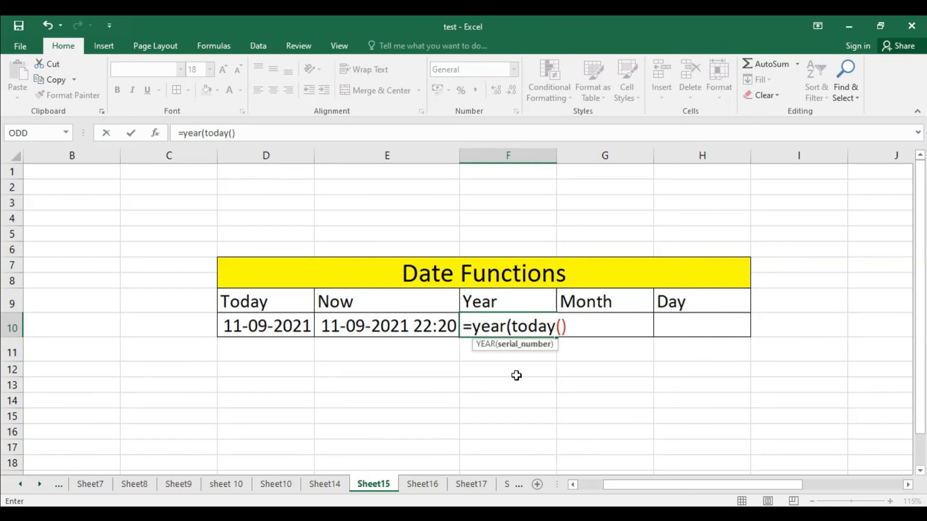
type(")")
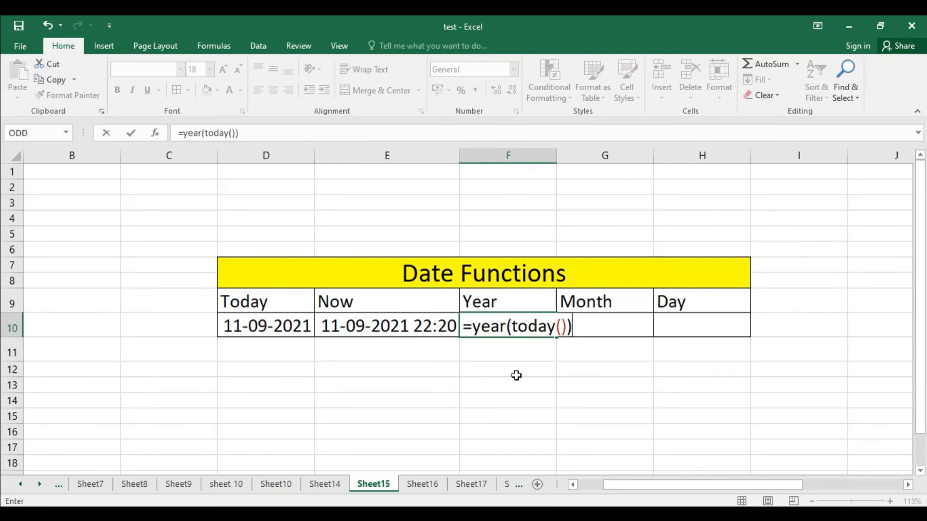
key("ctrl+Return")
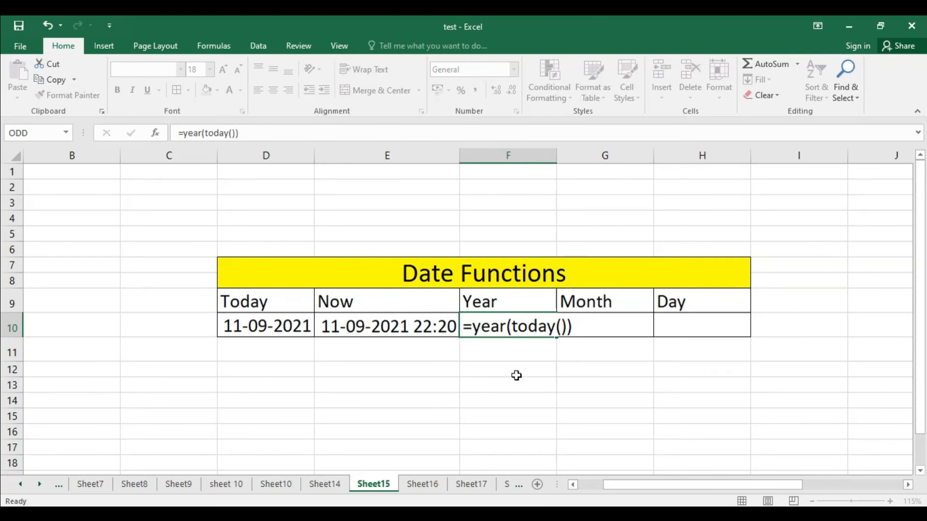
key("Return")
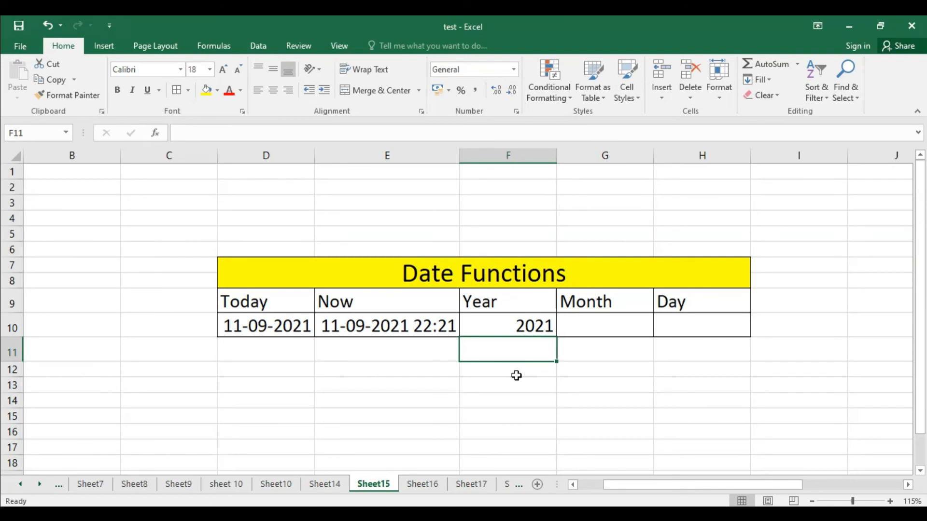
Enter the formula =MONTH(D10) in cell G10 below the Month heading, referencing the Today cell.
left_click(579, 325)
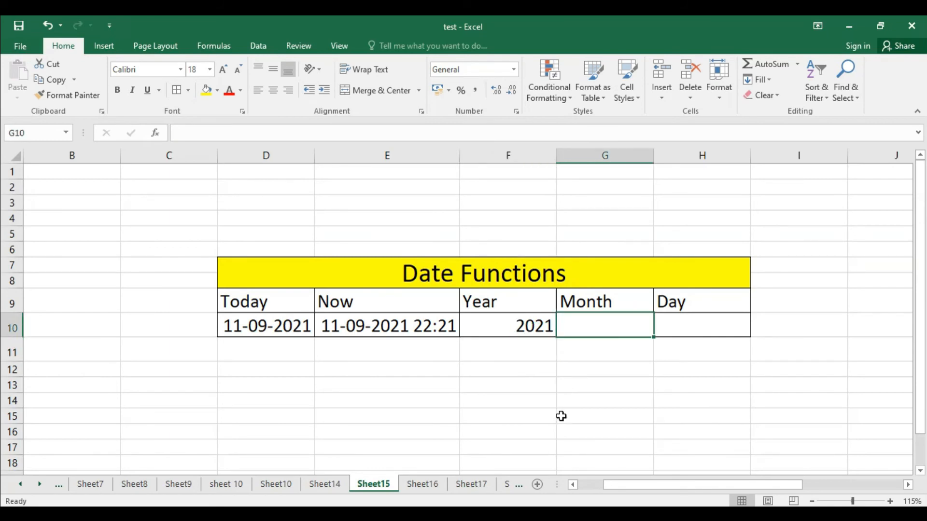
type("=month(")
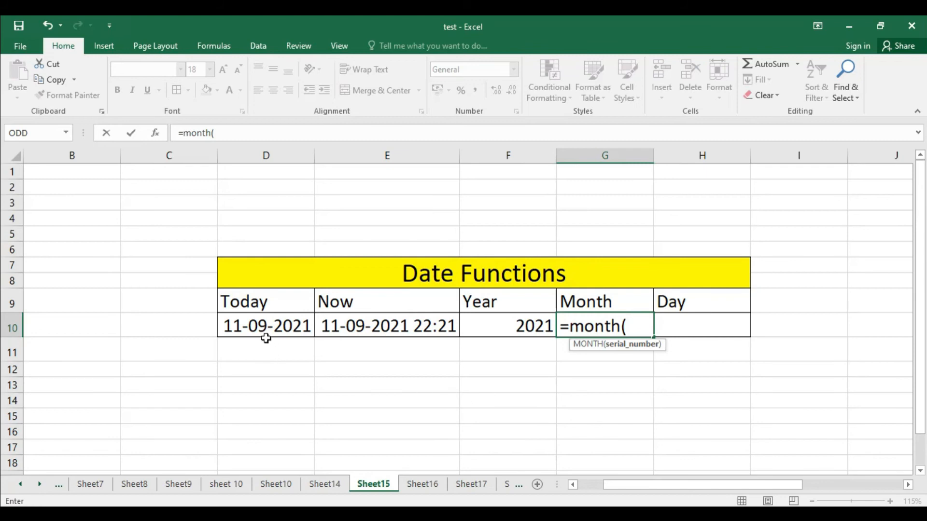
left_click(265, 323)
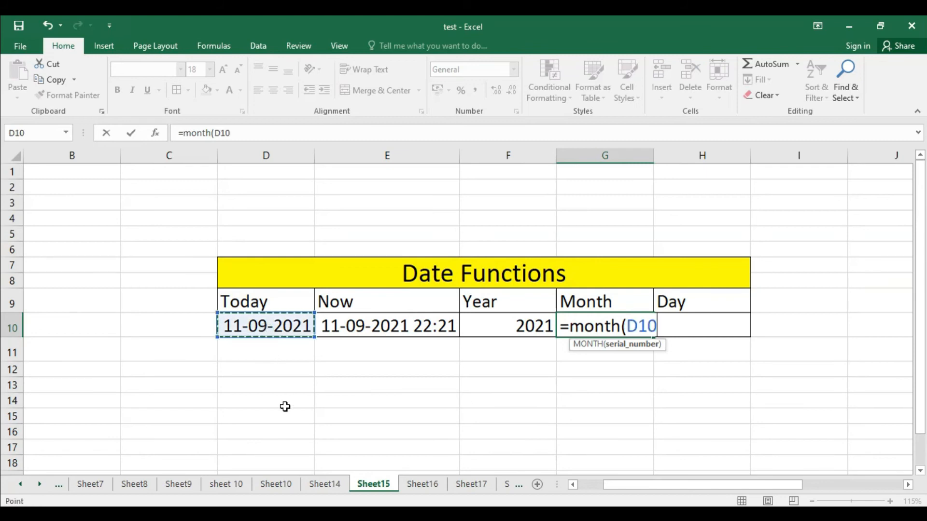
type(")")
key("Return")
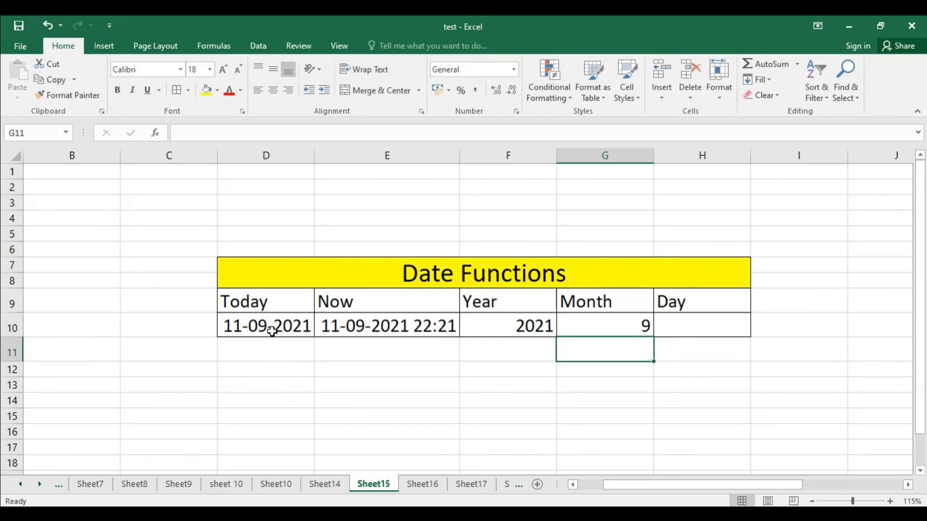
left_click(582, 327)
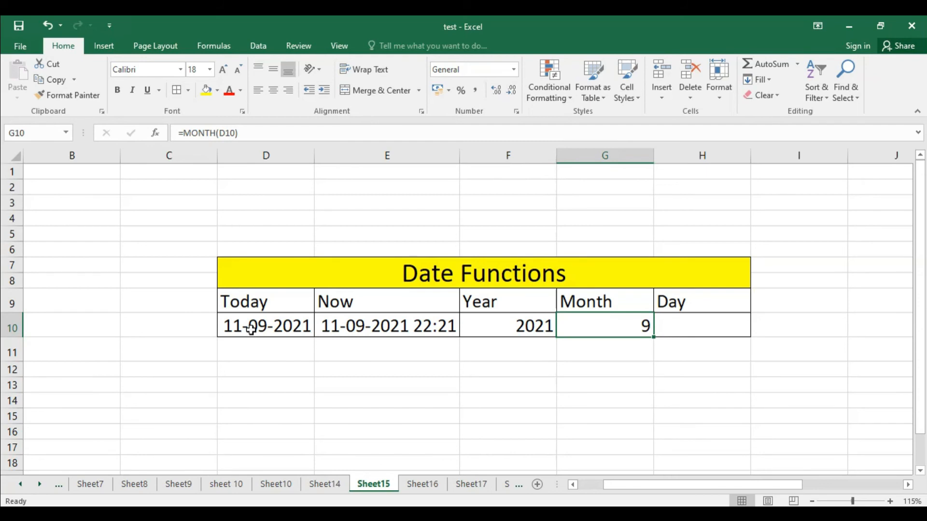
Change the formula in the Month cell G10 to the nested formula =MONTH(TODAY()).
double_click(613, 328)
left_click(665, 326)
key("BackSpace")
key("BackSpace")
key("BackSpace")
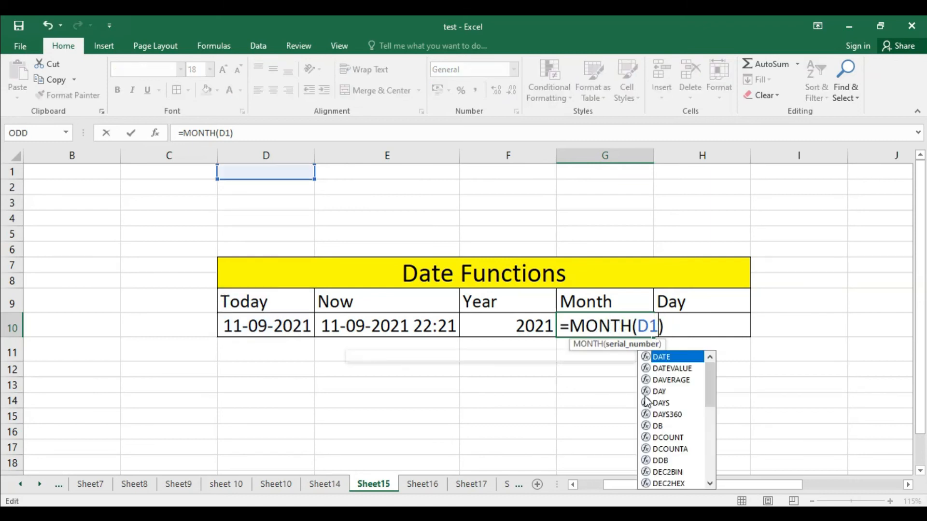
type("today")
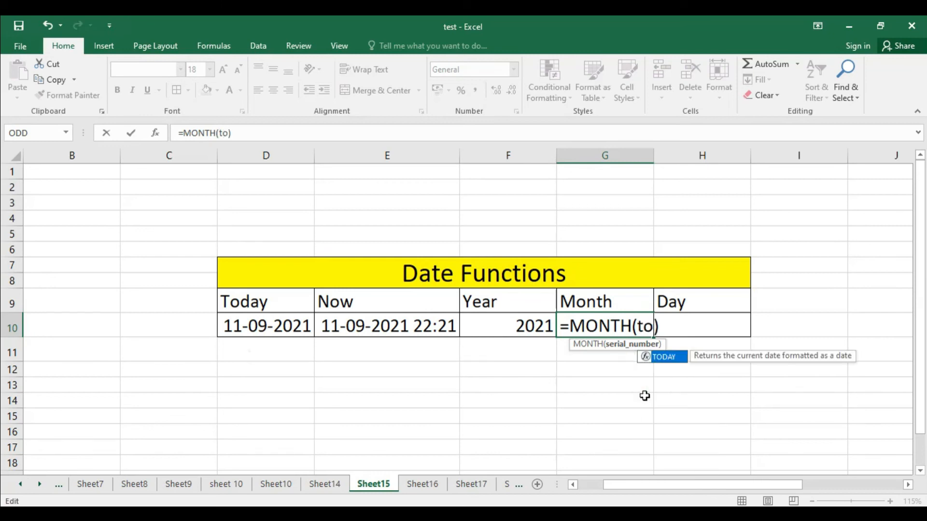
type("()")
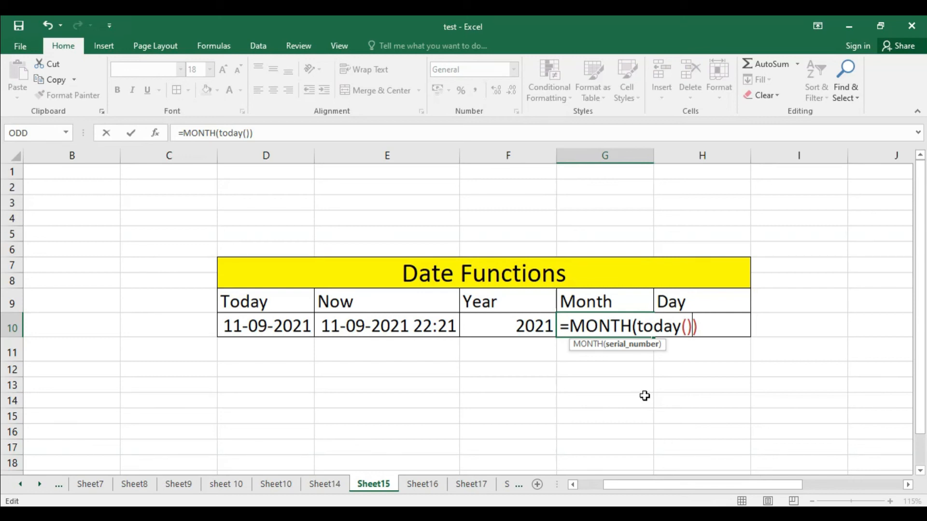
key("Return")
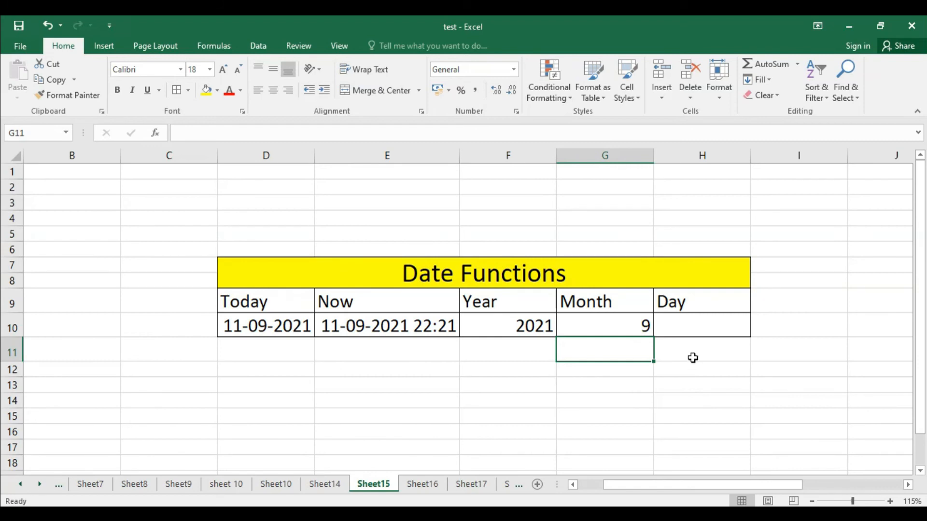
Enter the formula =DAY(D10) in cell H10 below the Day heading, referencing the Today cell.
left_click(699, 323)
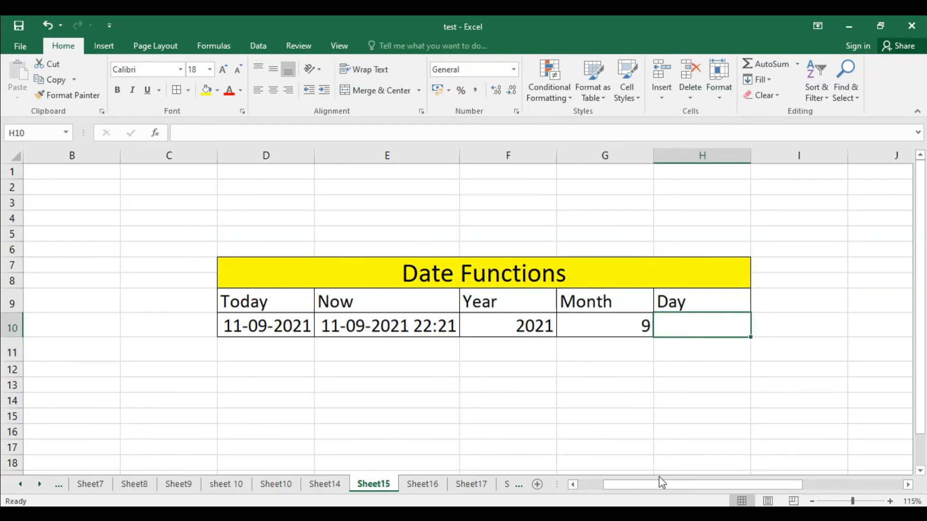
type("=")
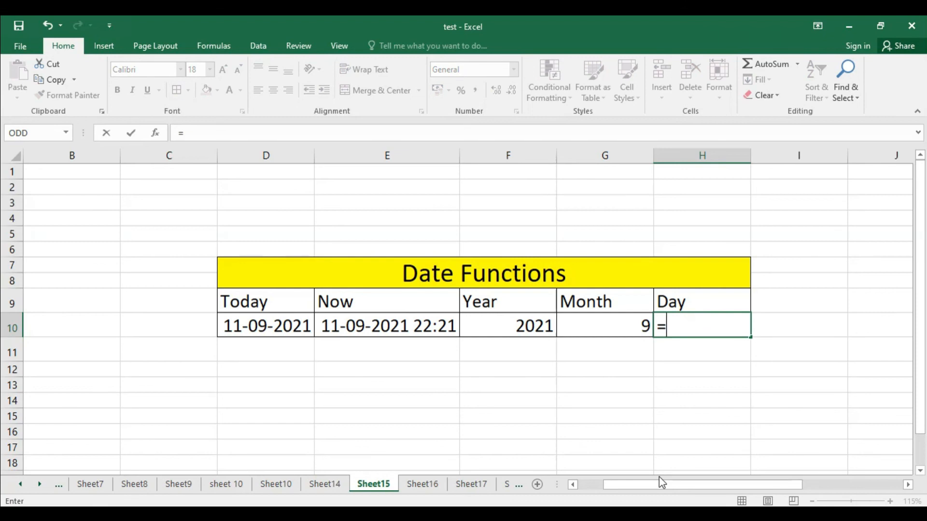
type("day(")
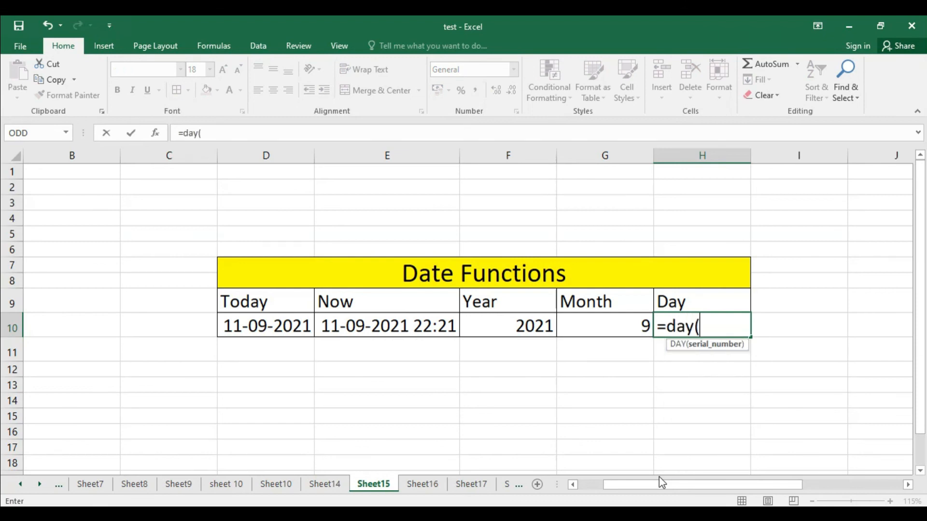
left_click(261, 324)
type(")")
key("Return")
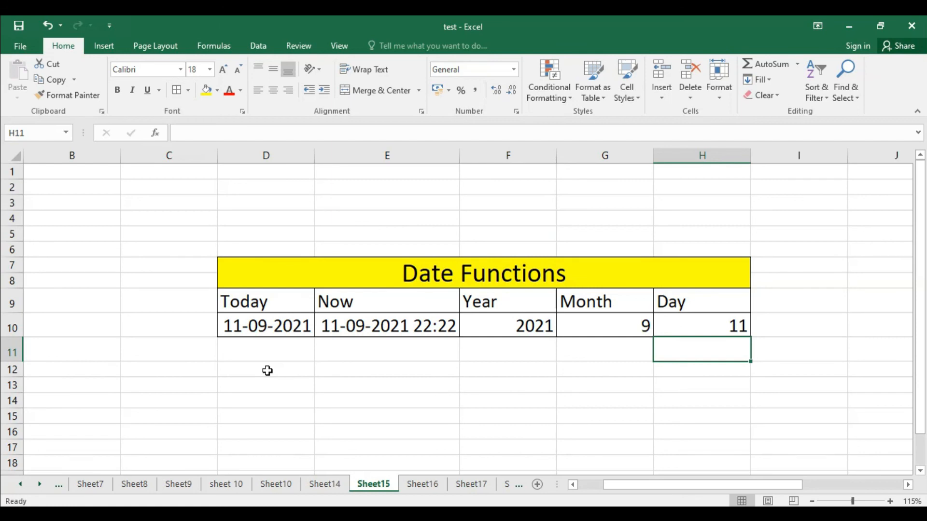
Change the formula in the Day cell H10 to the nested formula =DAY(TODAY()).
double_click(719, 324)
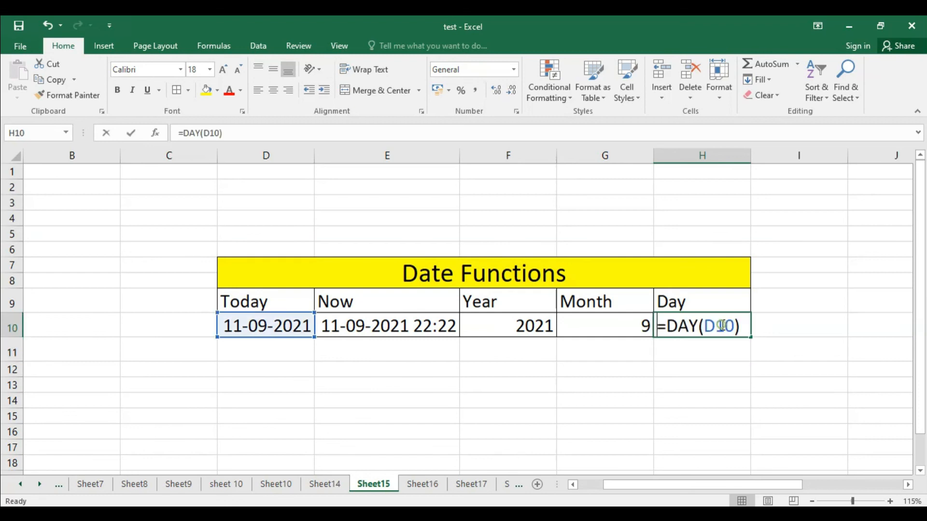
key("BackSpace")
key("BackSpace")
key("BackSpace")
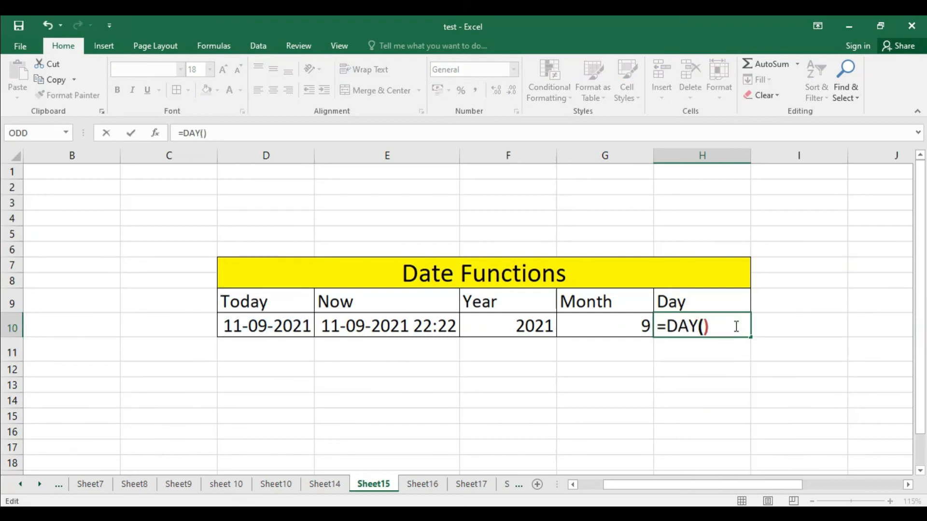
type("today()")
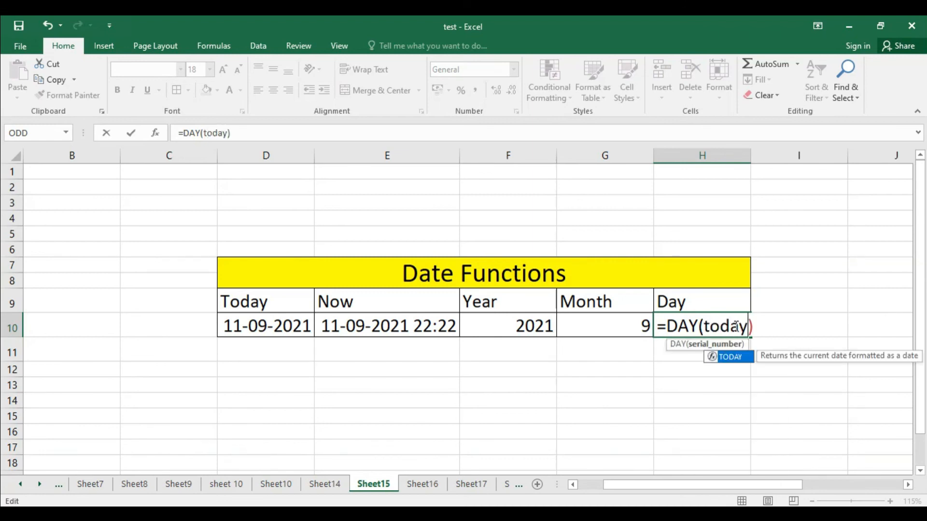
key("Right")
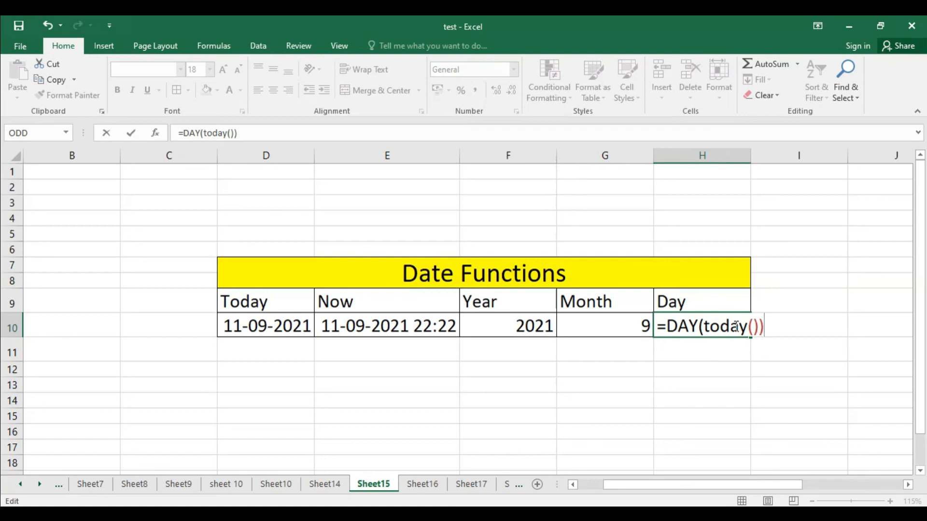
key("Return")
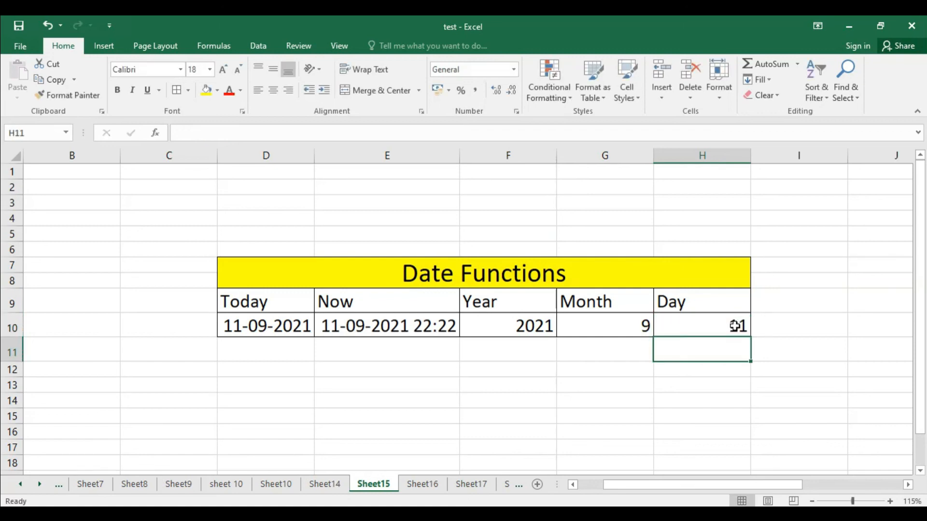